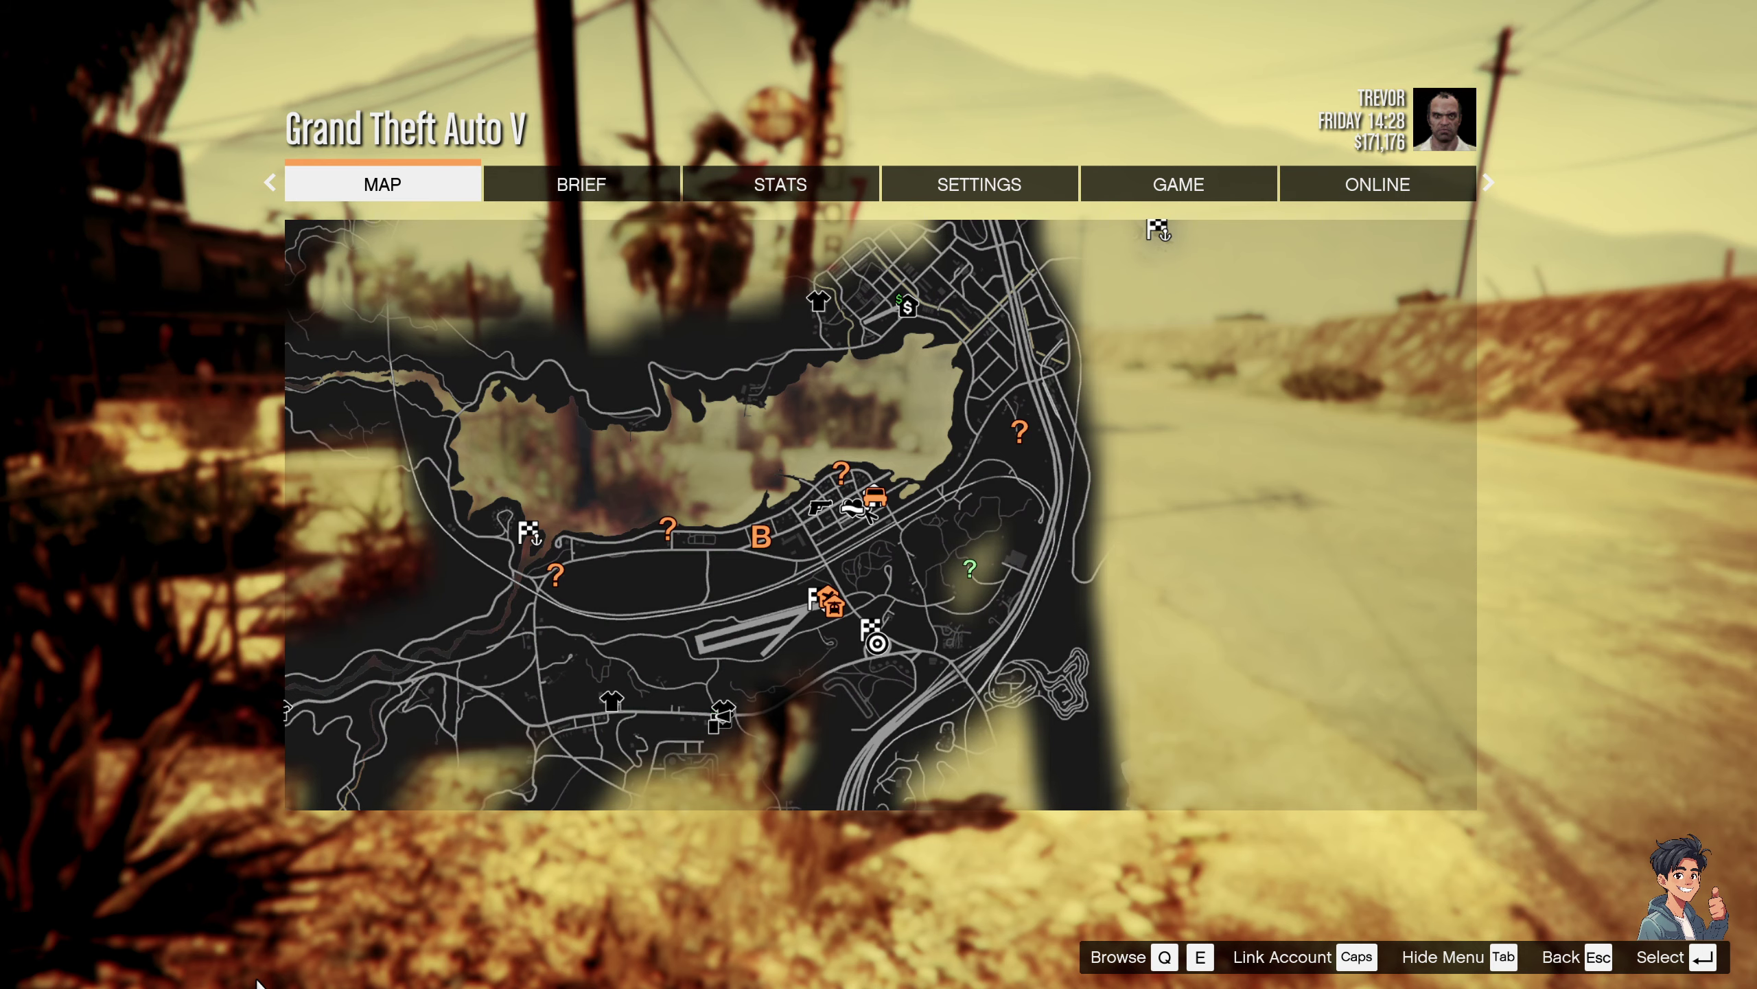
# Step: Resume play, walk the character along the roadside, then pause the game again
pyautogui.press('Escape')
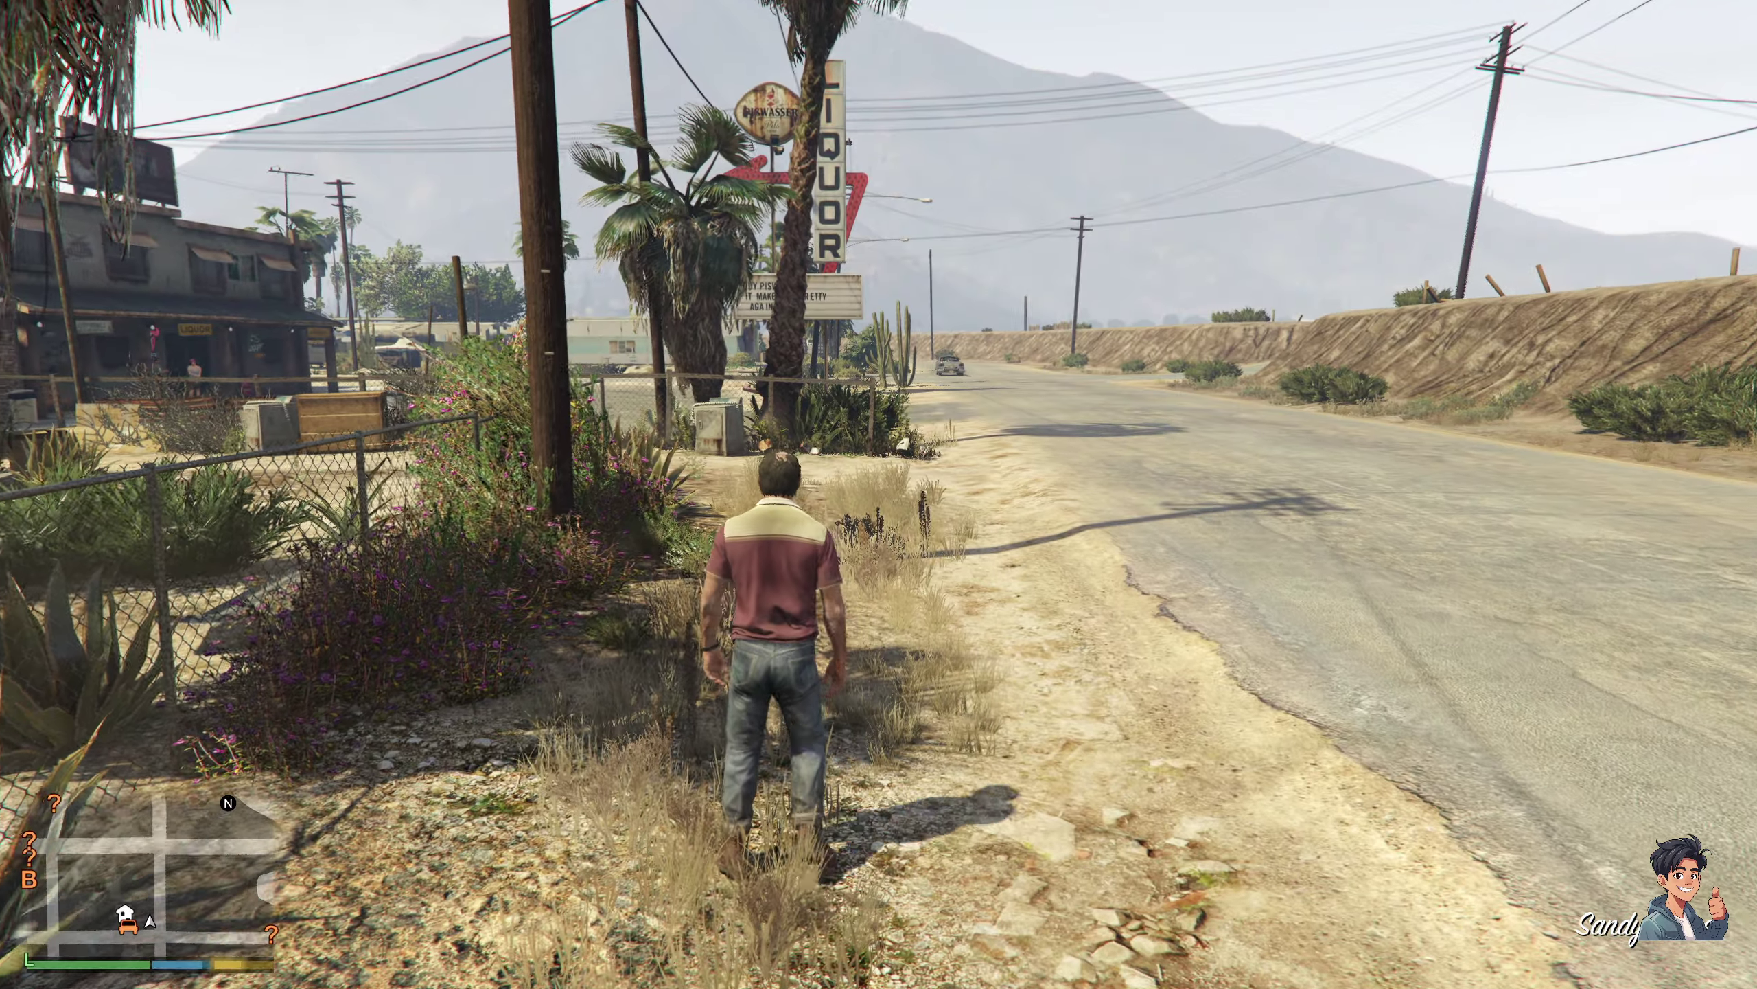
pyautogui.press('w')
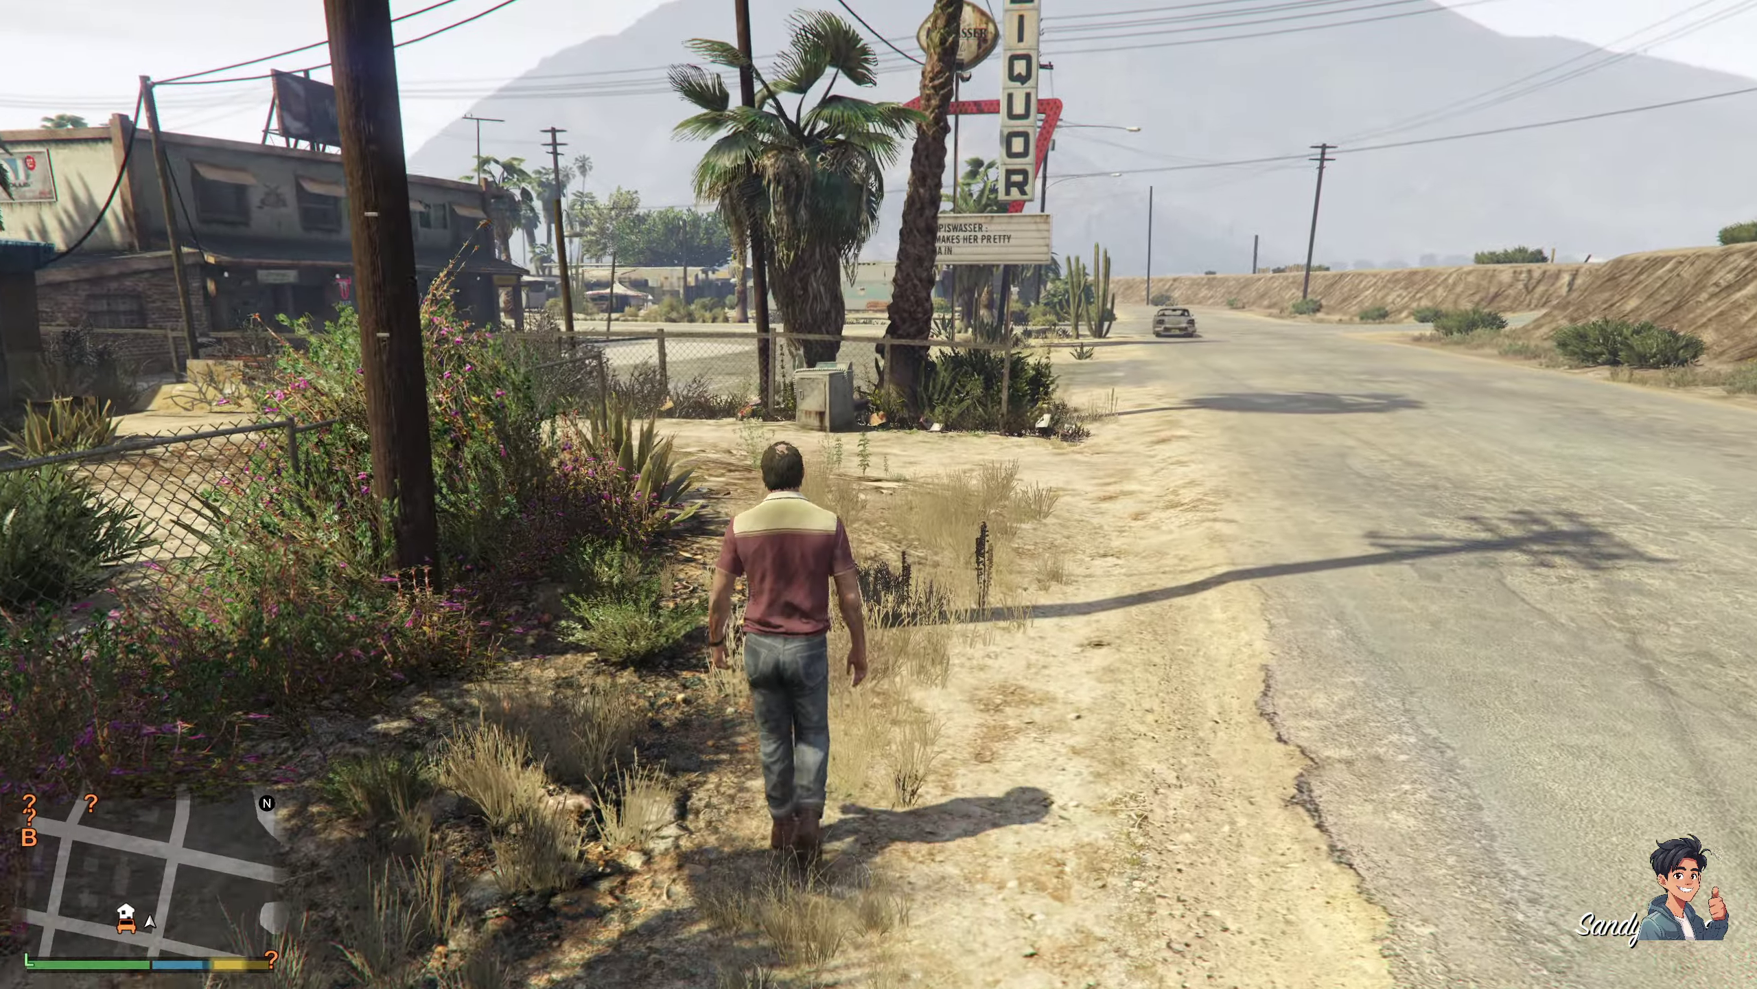
pyautogui.press('w')
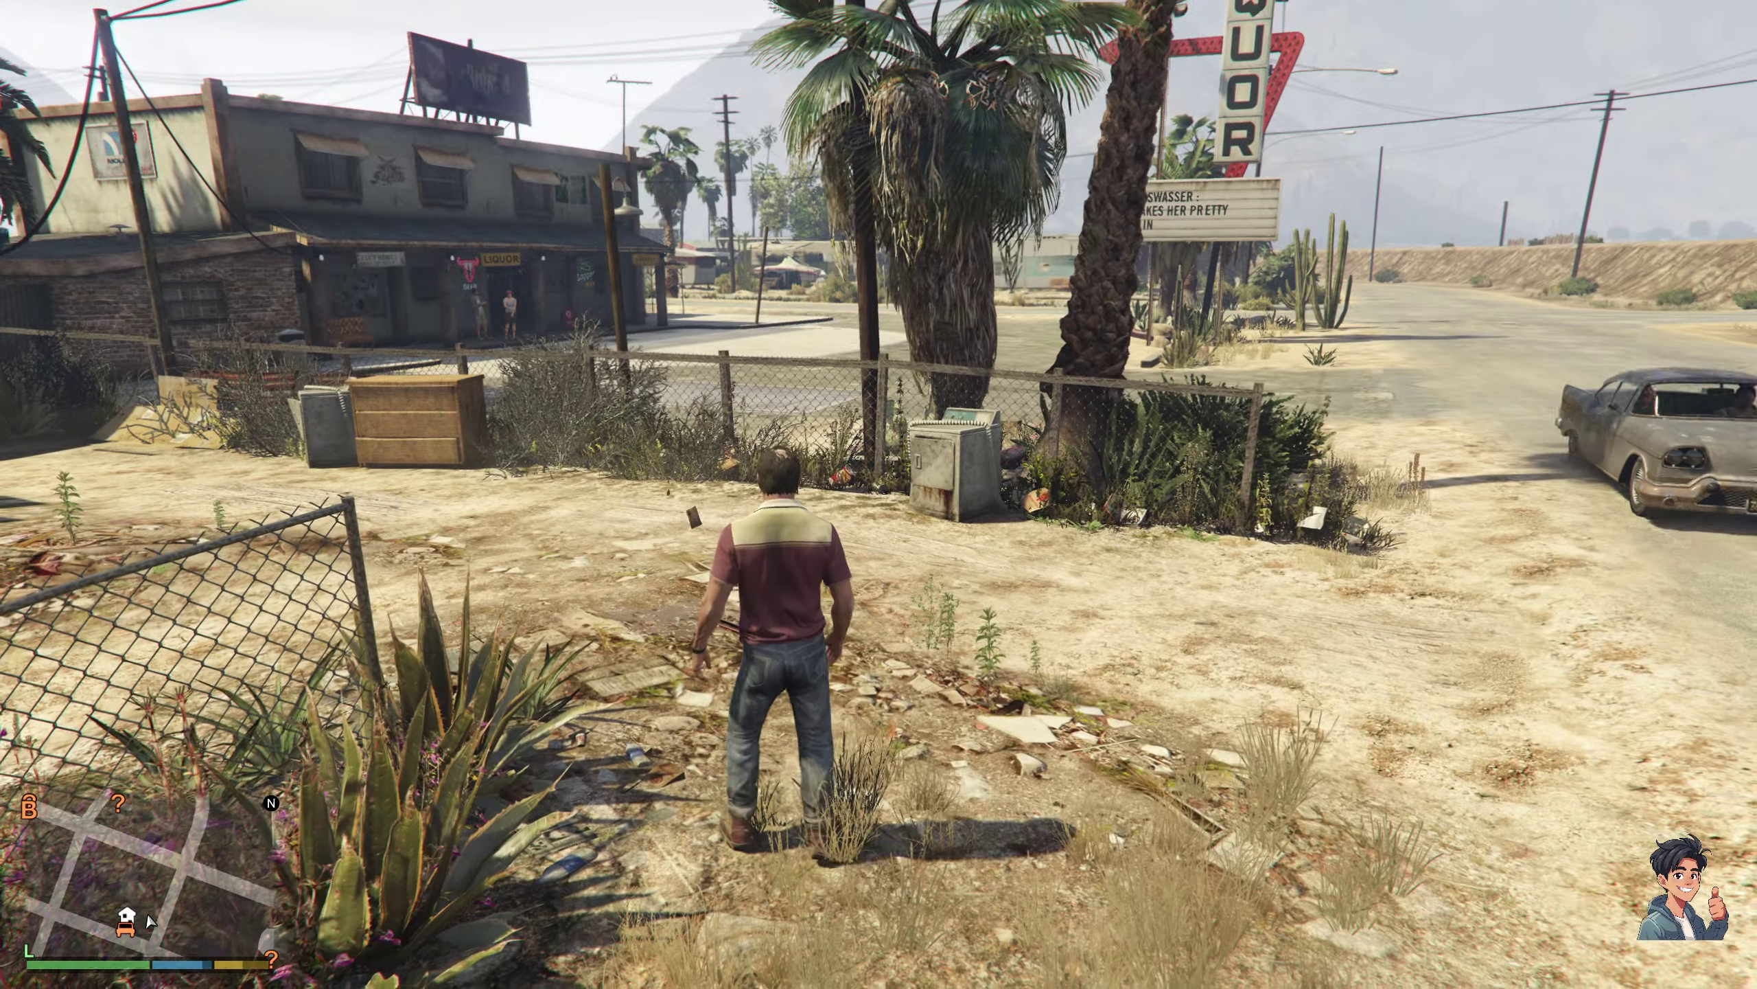
pyautogui.press('Escape')
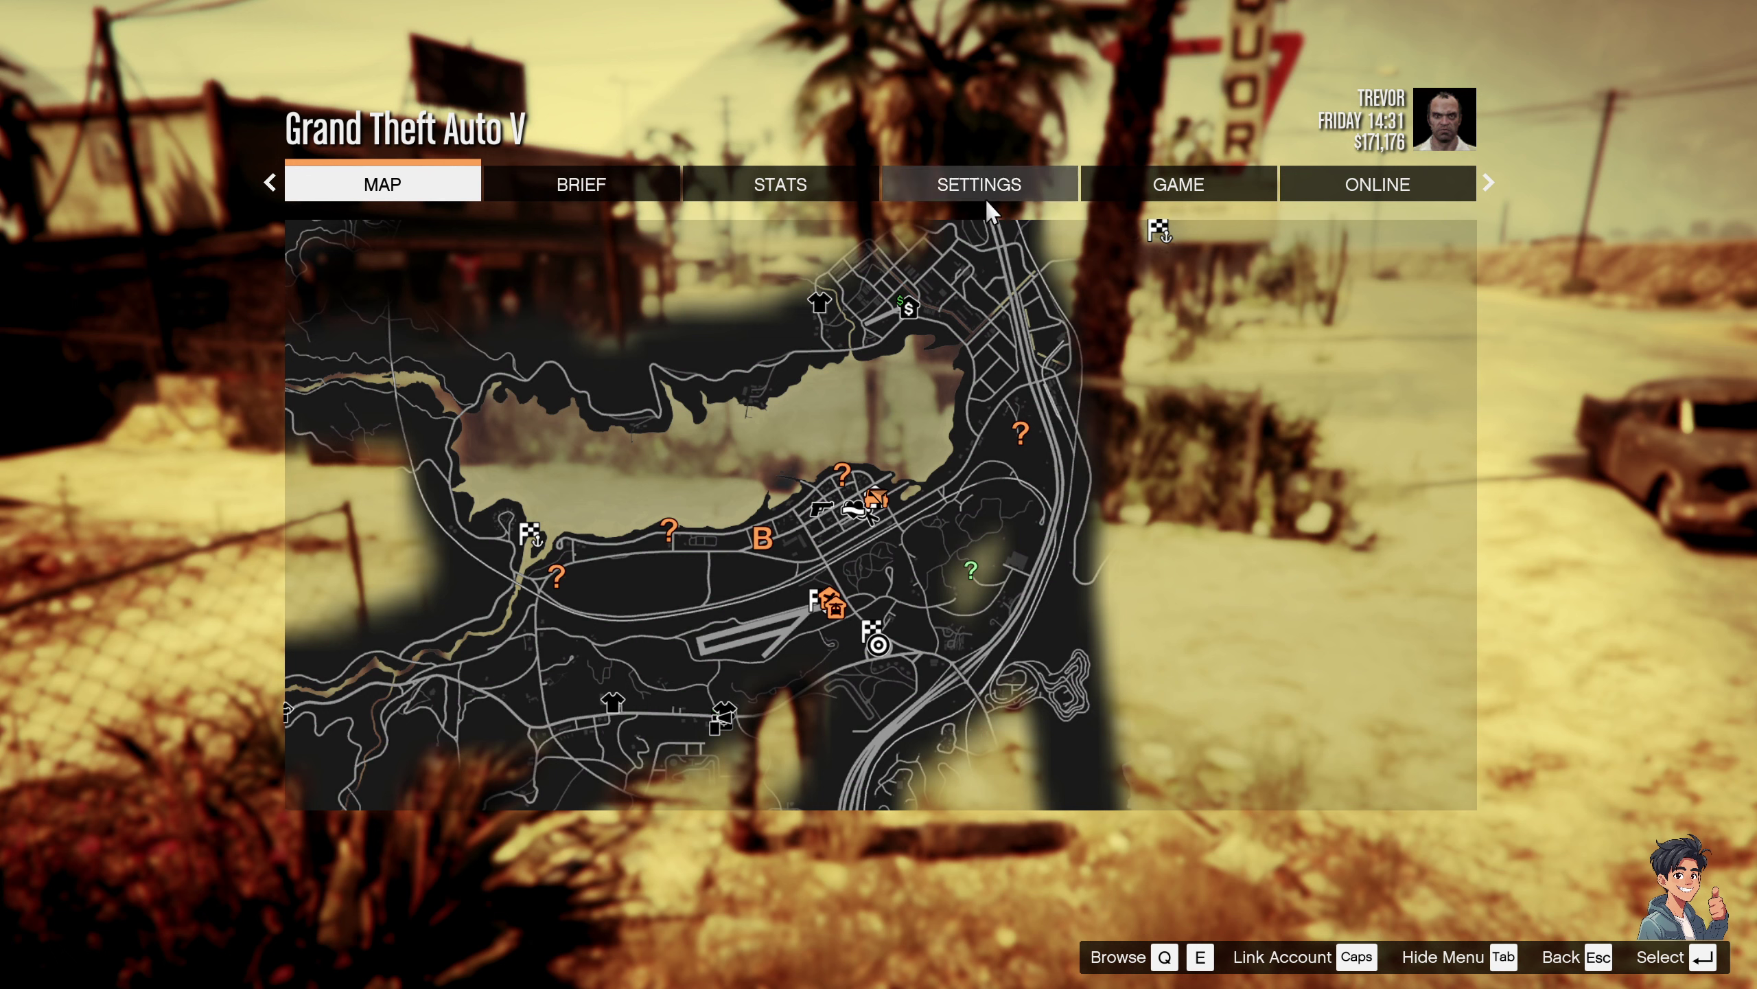
# Step: Show the Graphics settings page and confirm it lists DirectX 11 and Fullscreen at 2560 x 1440
pyautogui.click(924, 190)
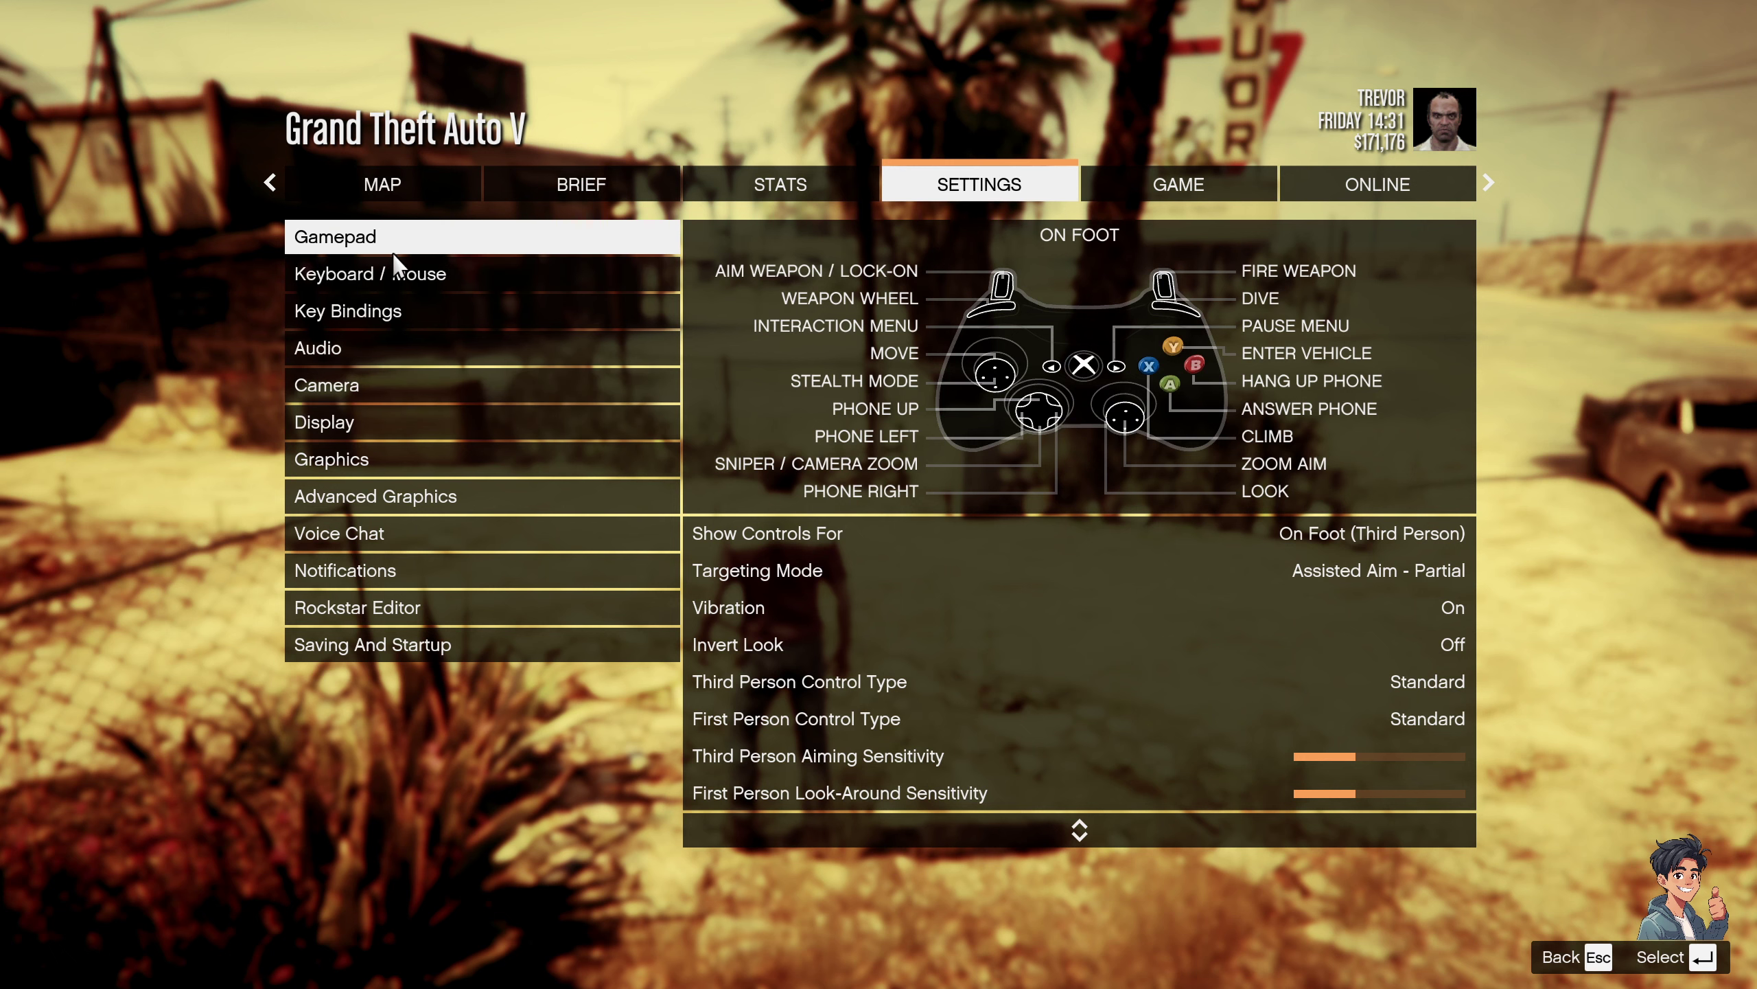
pyautogui.click(477, 464)
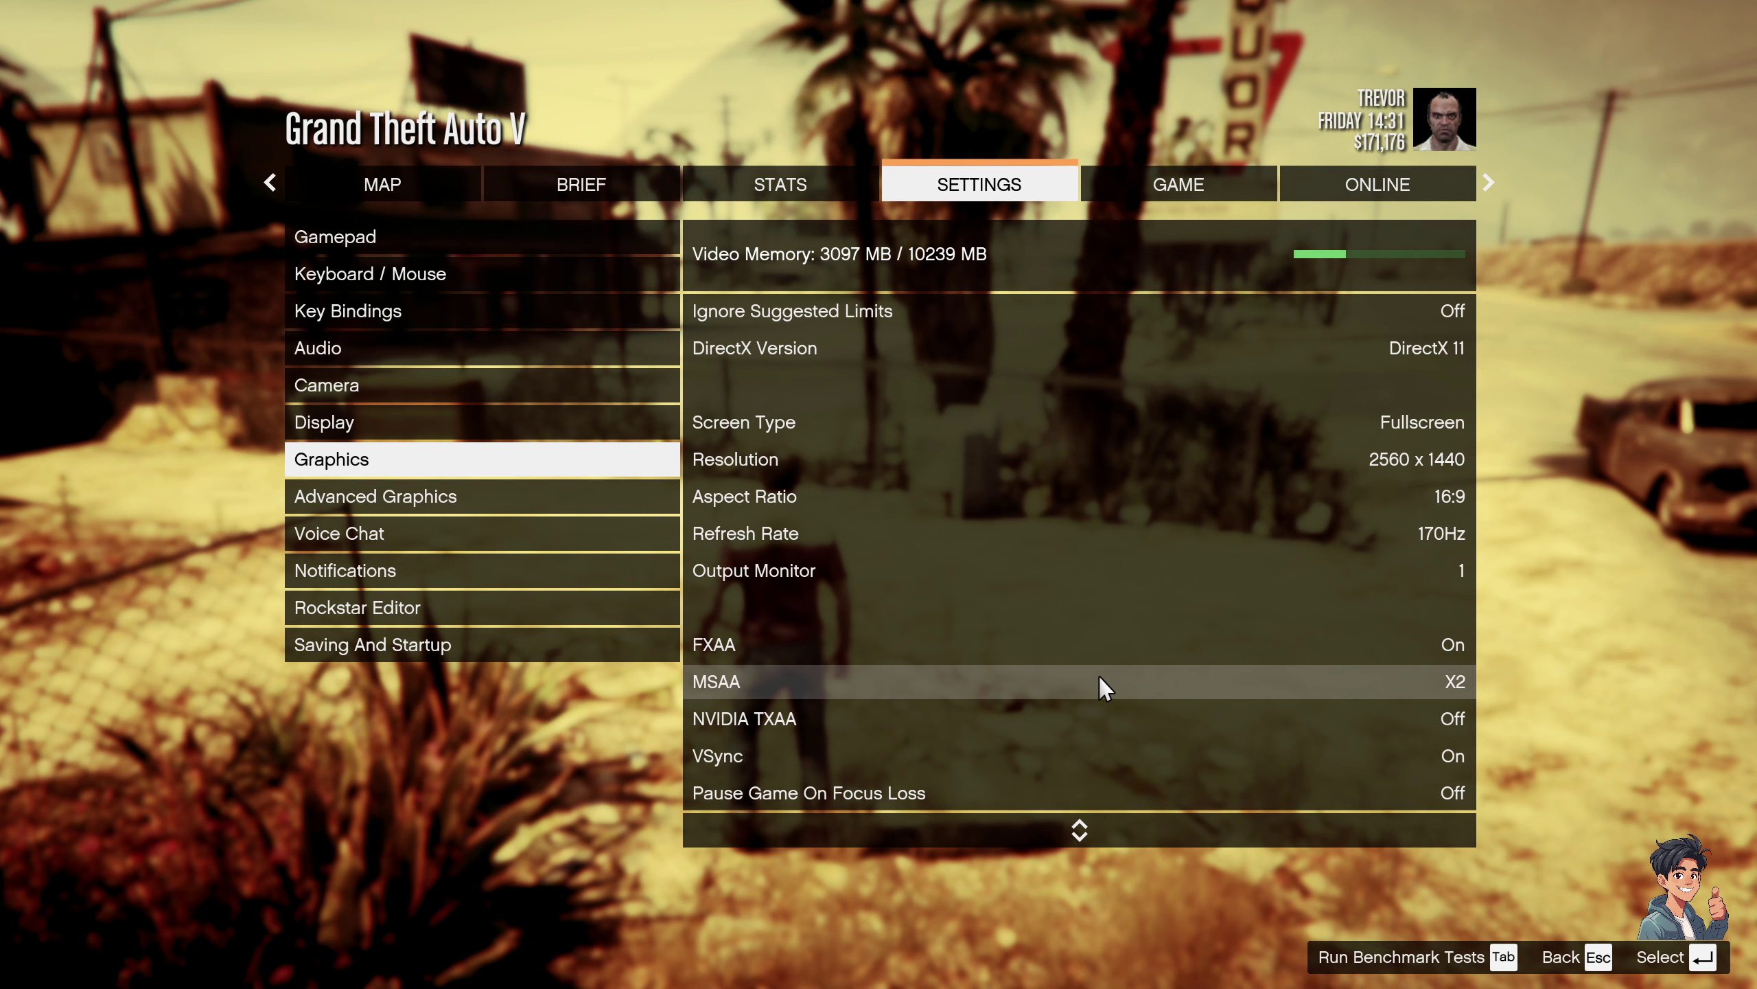
pyautogui.press('Escape')
pyautogui.press('Down')
pyautogui.press('Down')
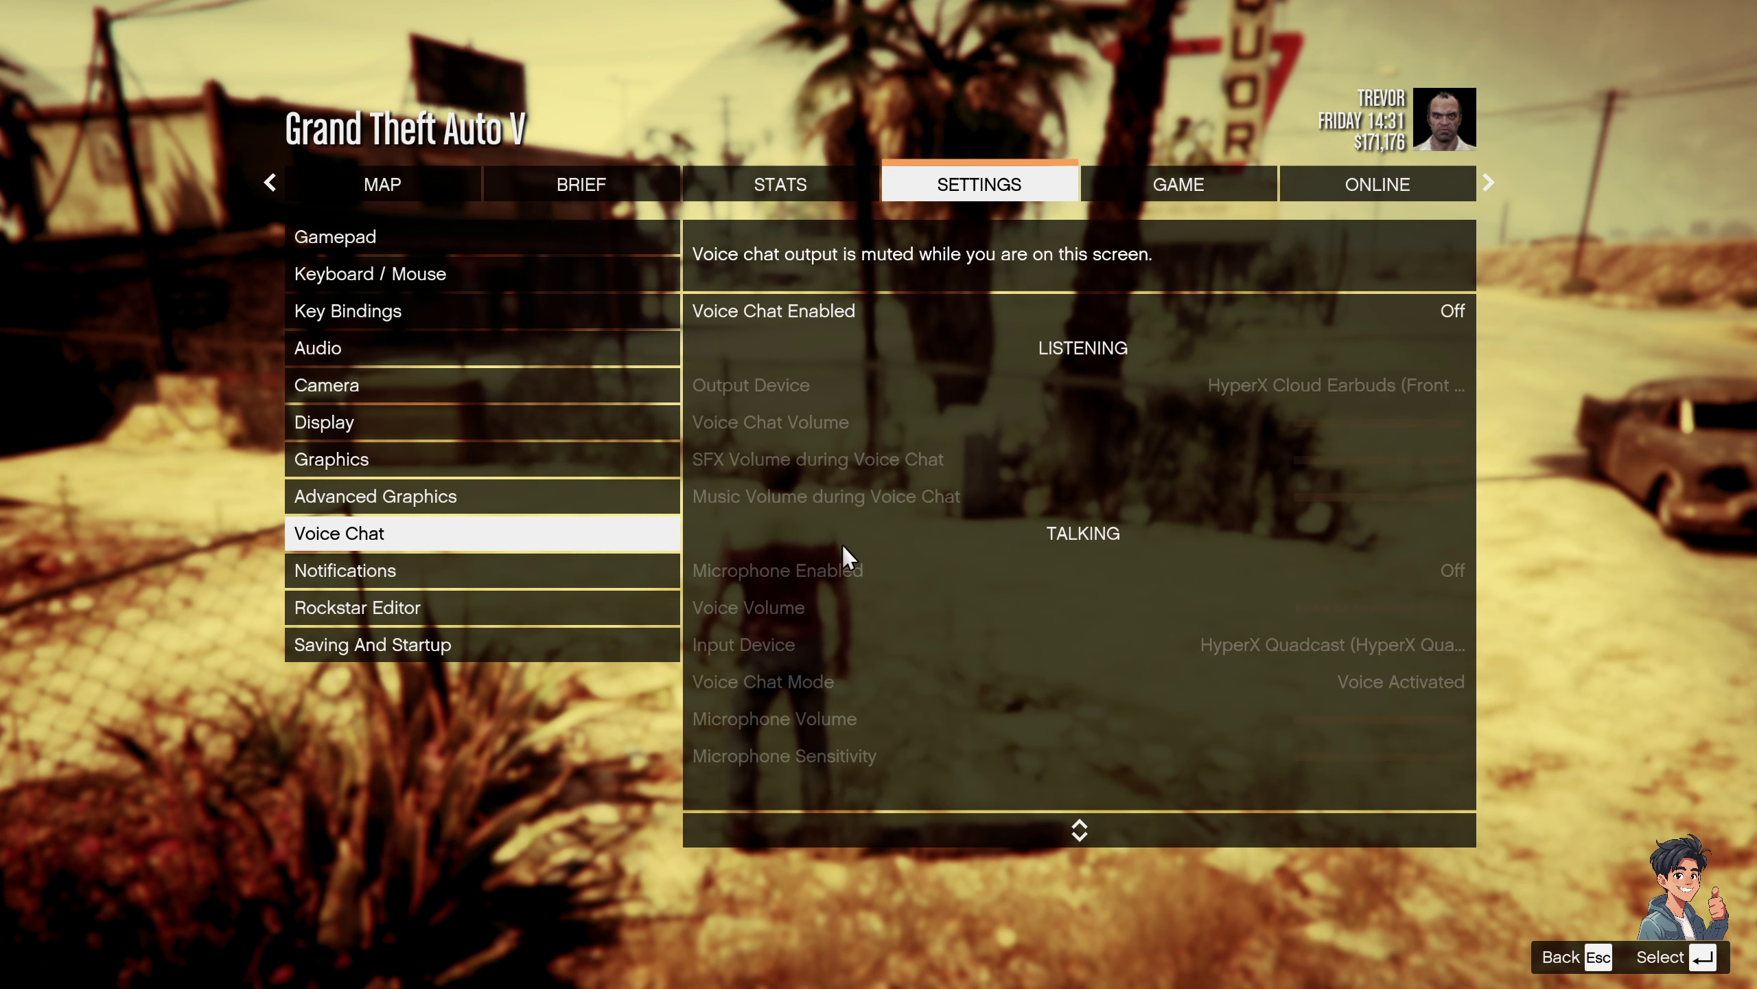
pyautogui.click(513, 461)
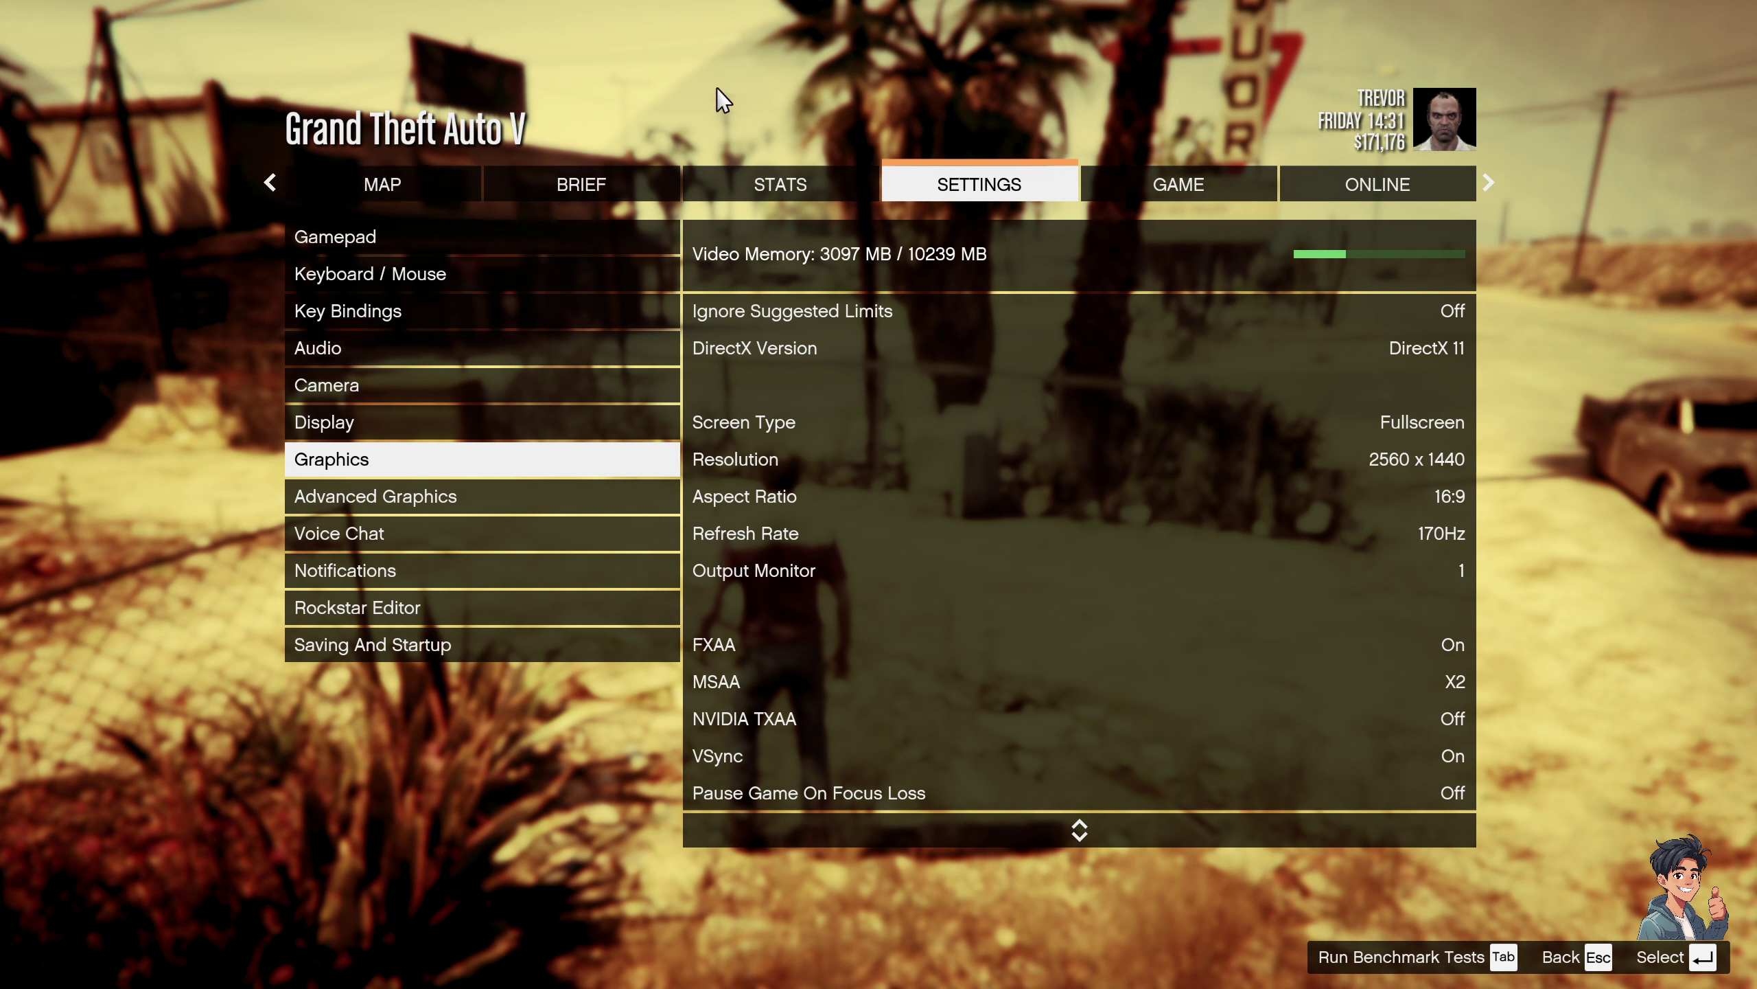
# Step: Return from the pause menu to the map view
pyautogui.click(354, 175)
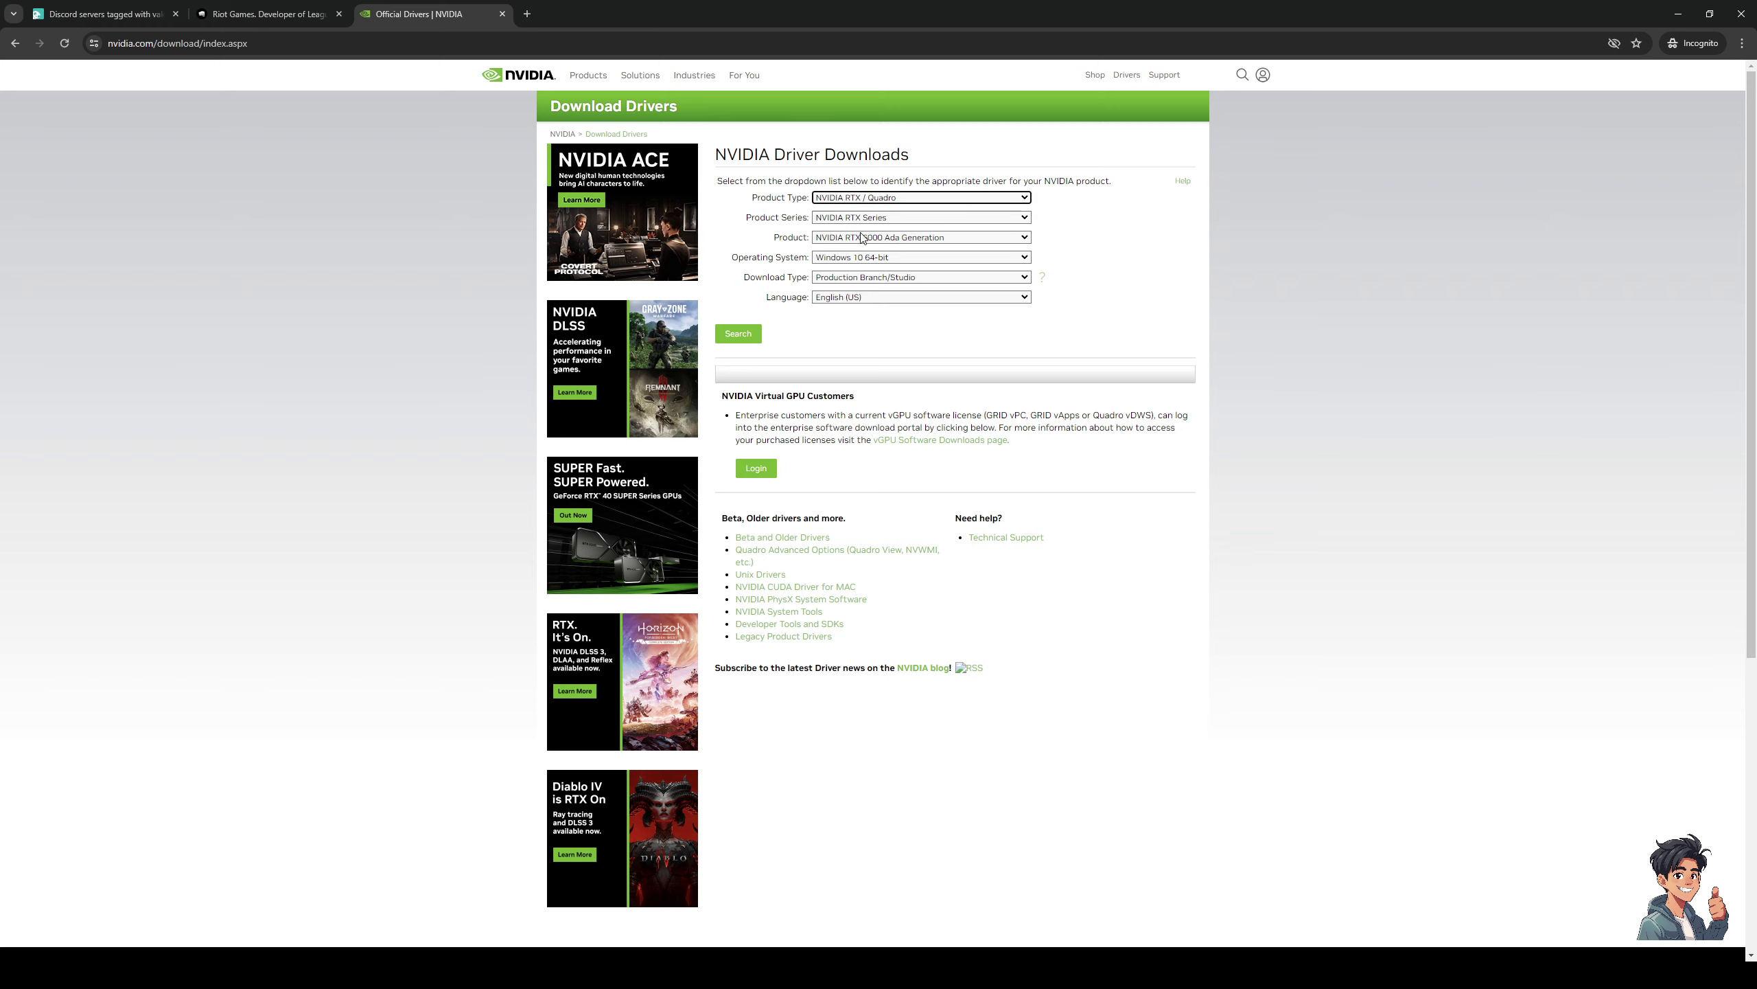
# Step: Choose GeForce, GeForce RTX 30 Series and GeForce RTX 3080, keeping Windows 10 64-bit
pyautogui.click(866, 237)
pyautogui.click(876, 226)
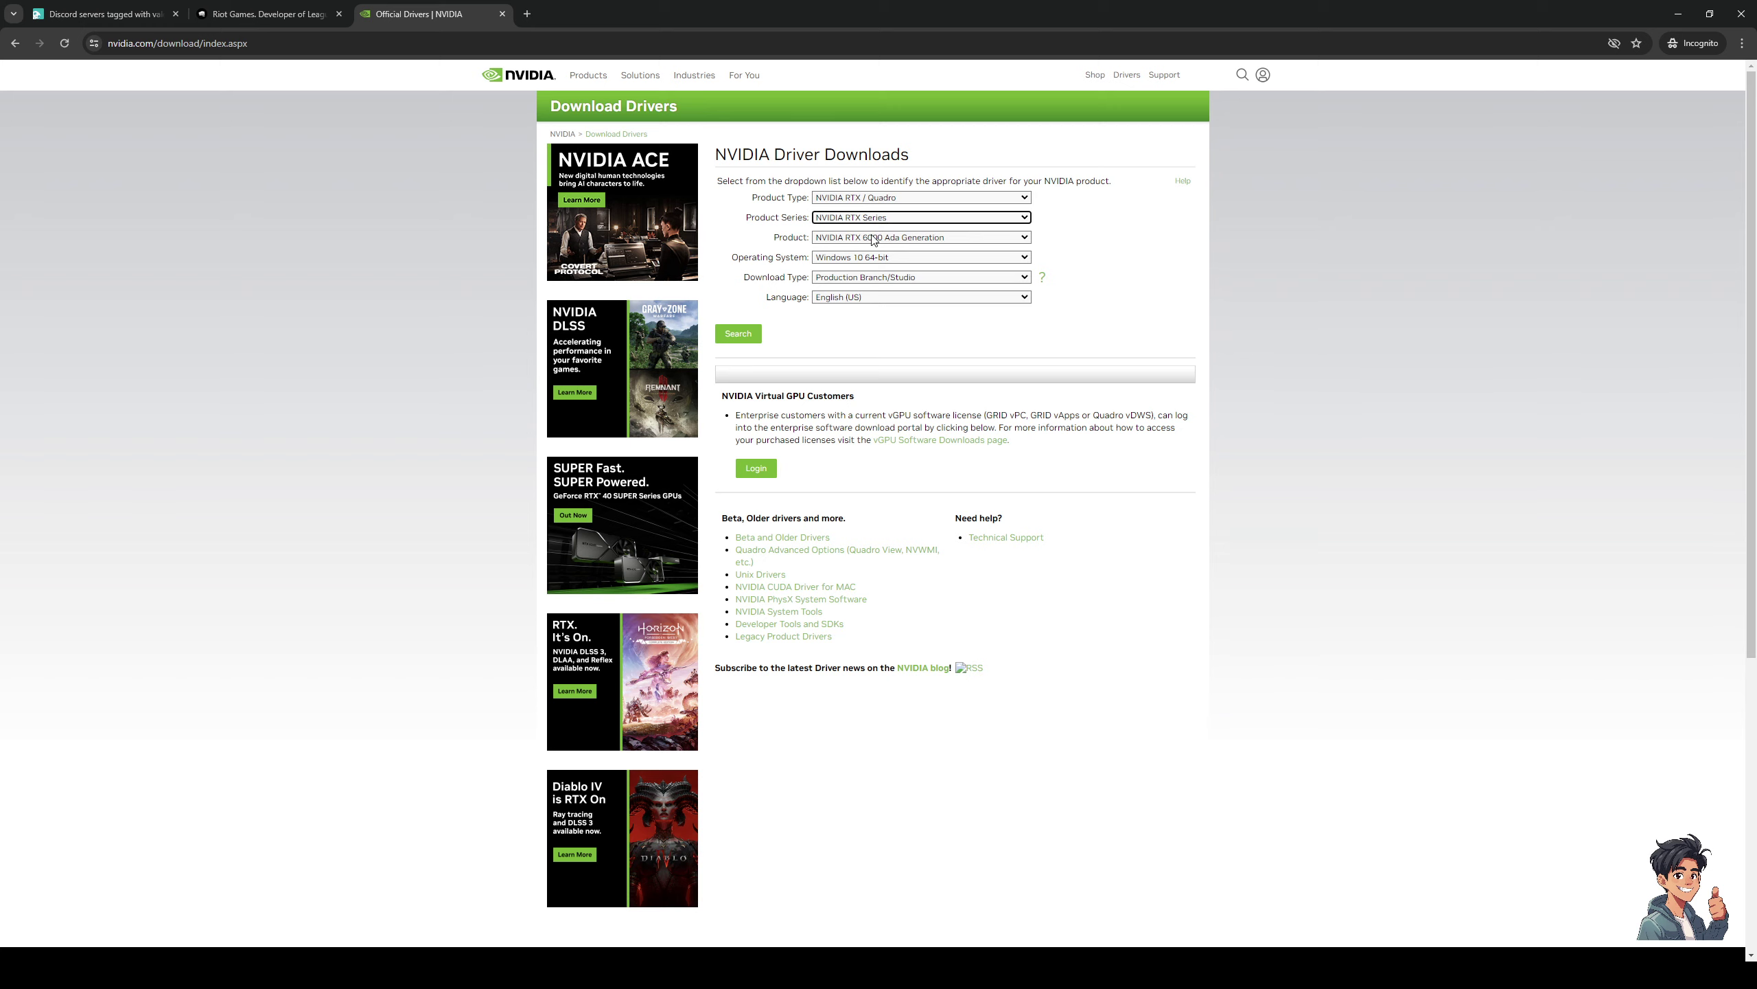
pyautogui.click(876, 240)
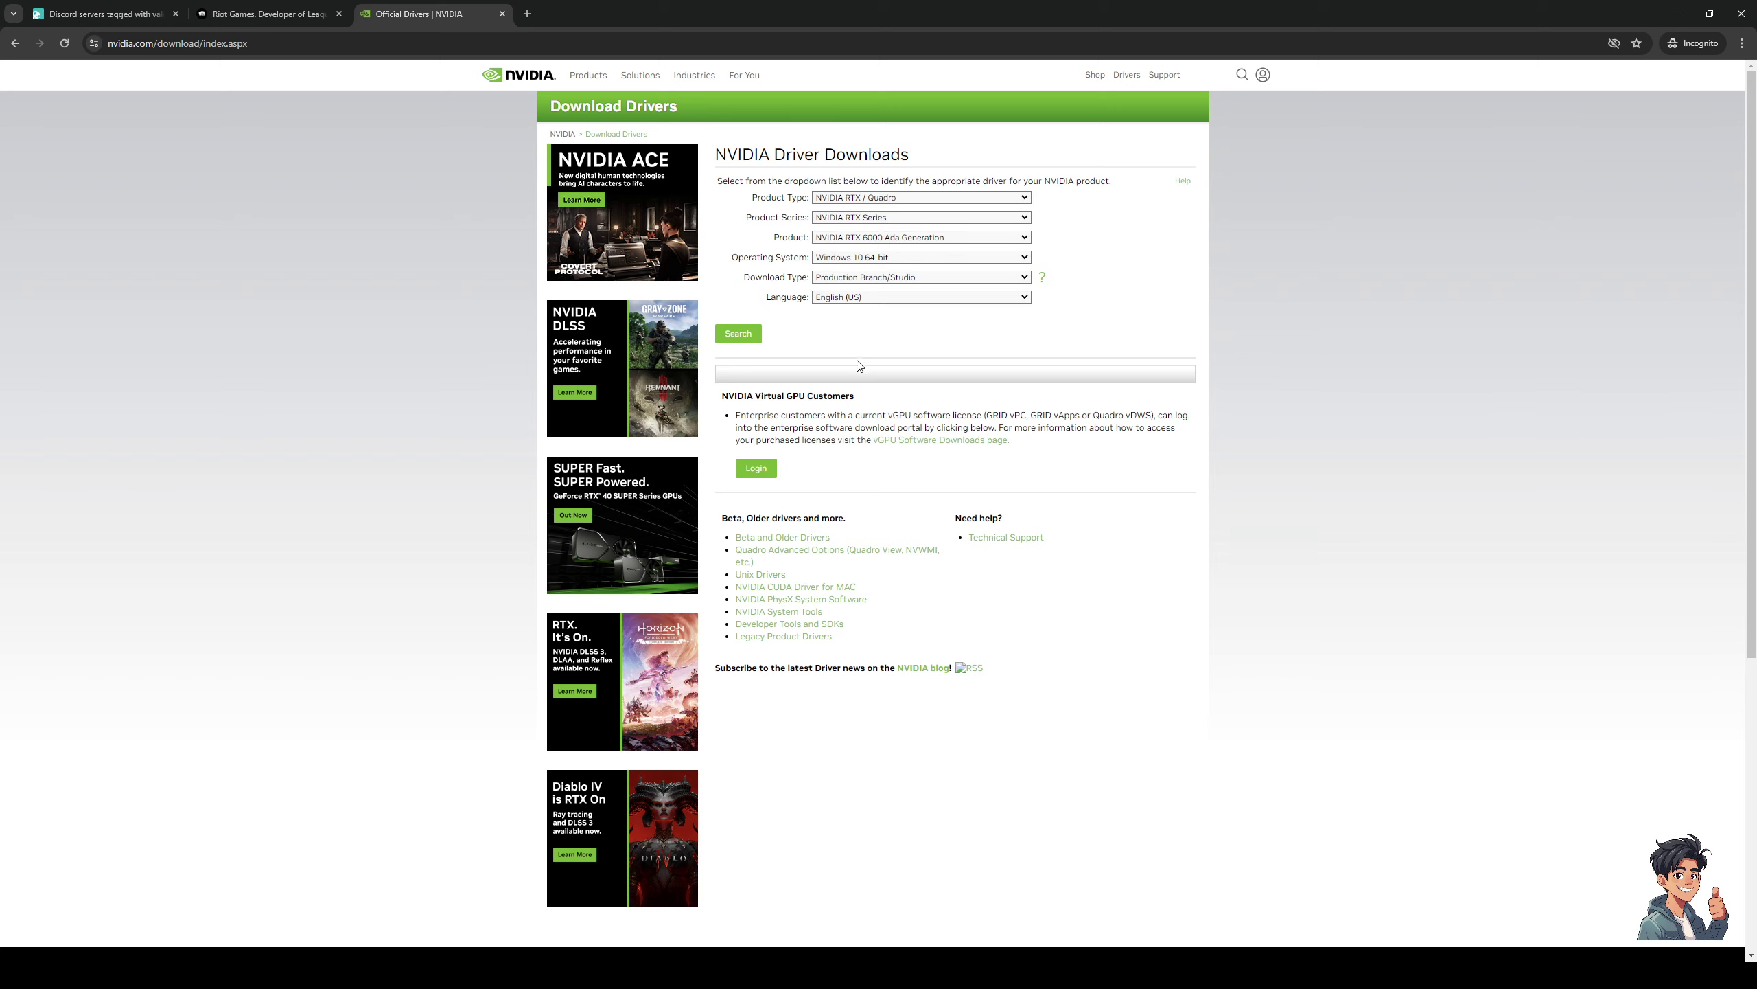
pyautogui.click(903, 206)
pyautogui.click(881, 217)
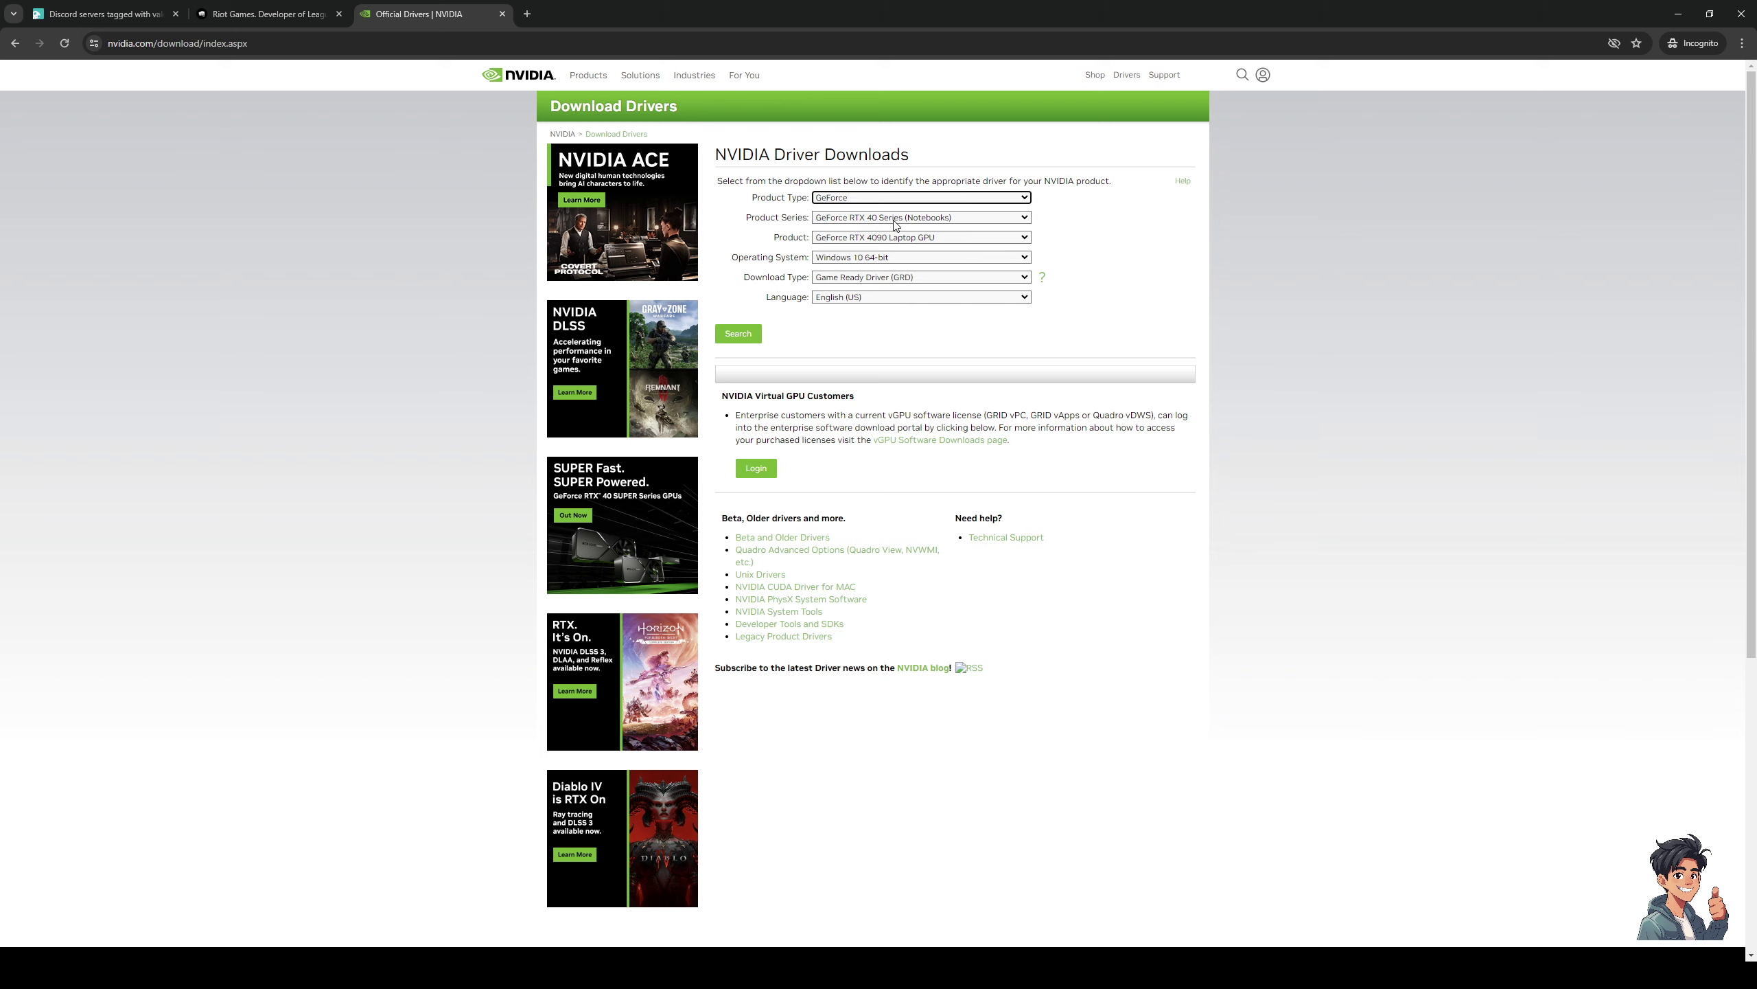
pyautogui.click(893, 222)
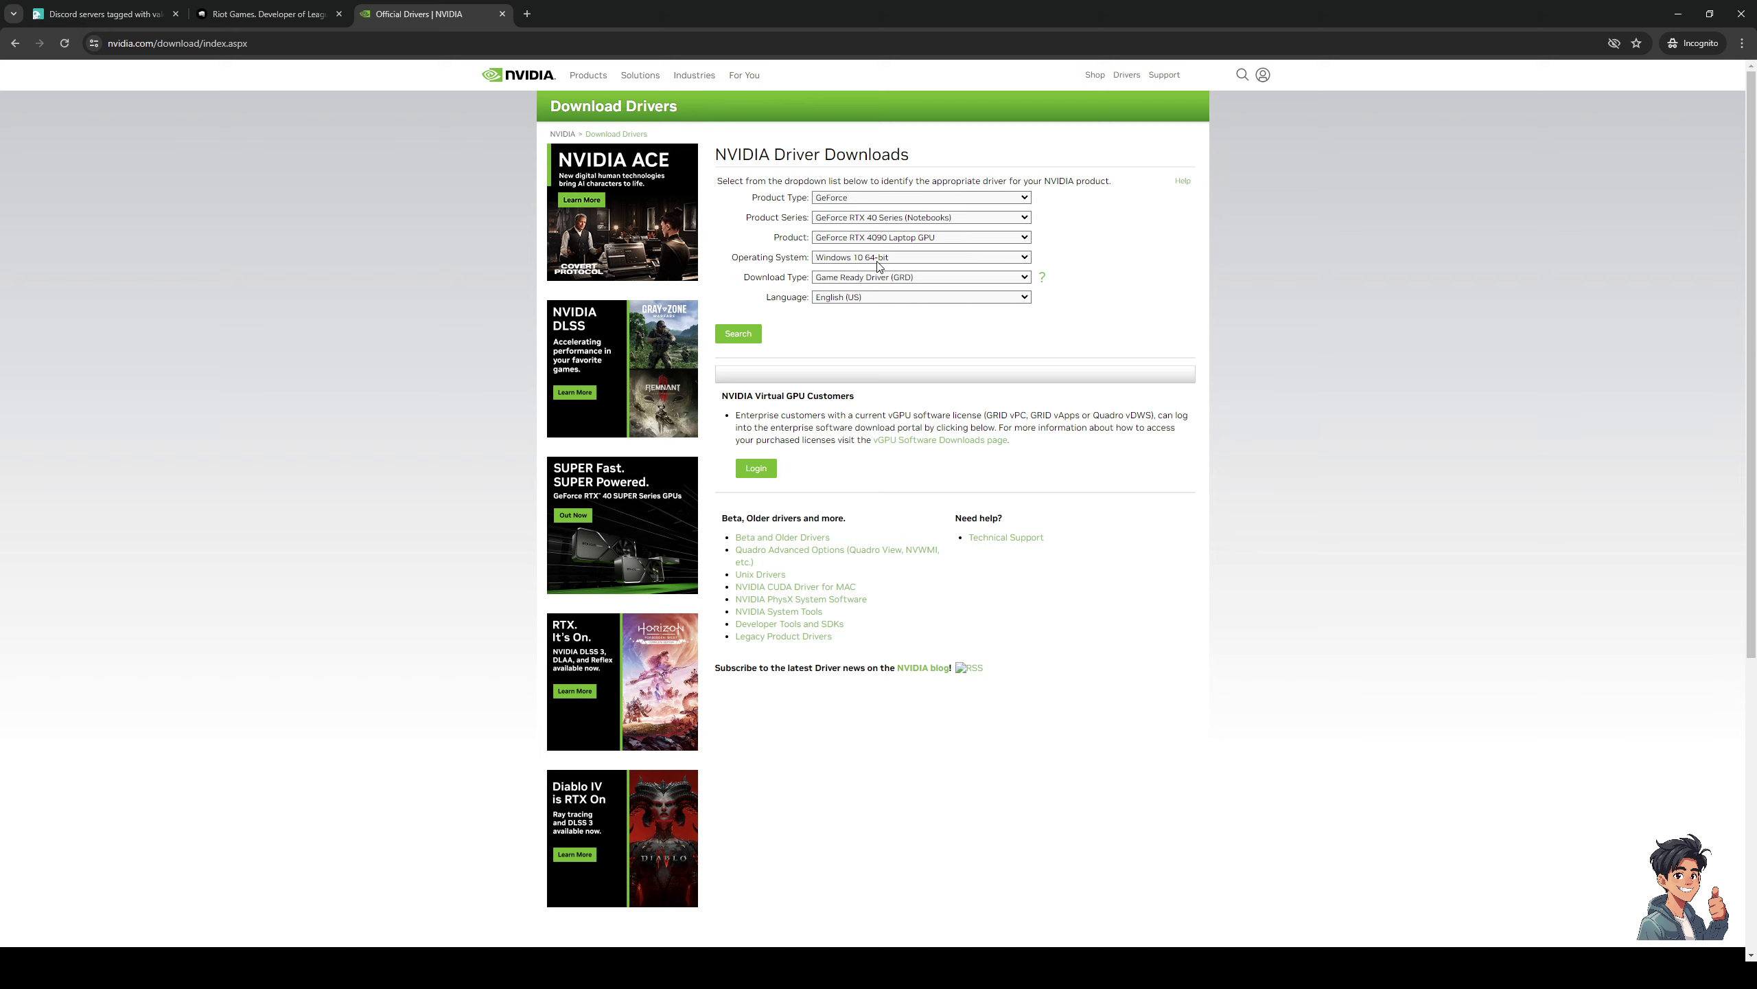
pyautogui.click(892, 241)
pyautogui.click(891, 239)
pyautogui.click(896, 288)
pyautogui.click(844, 259)
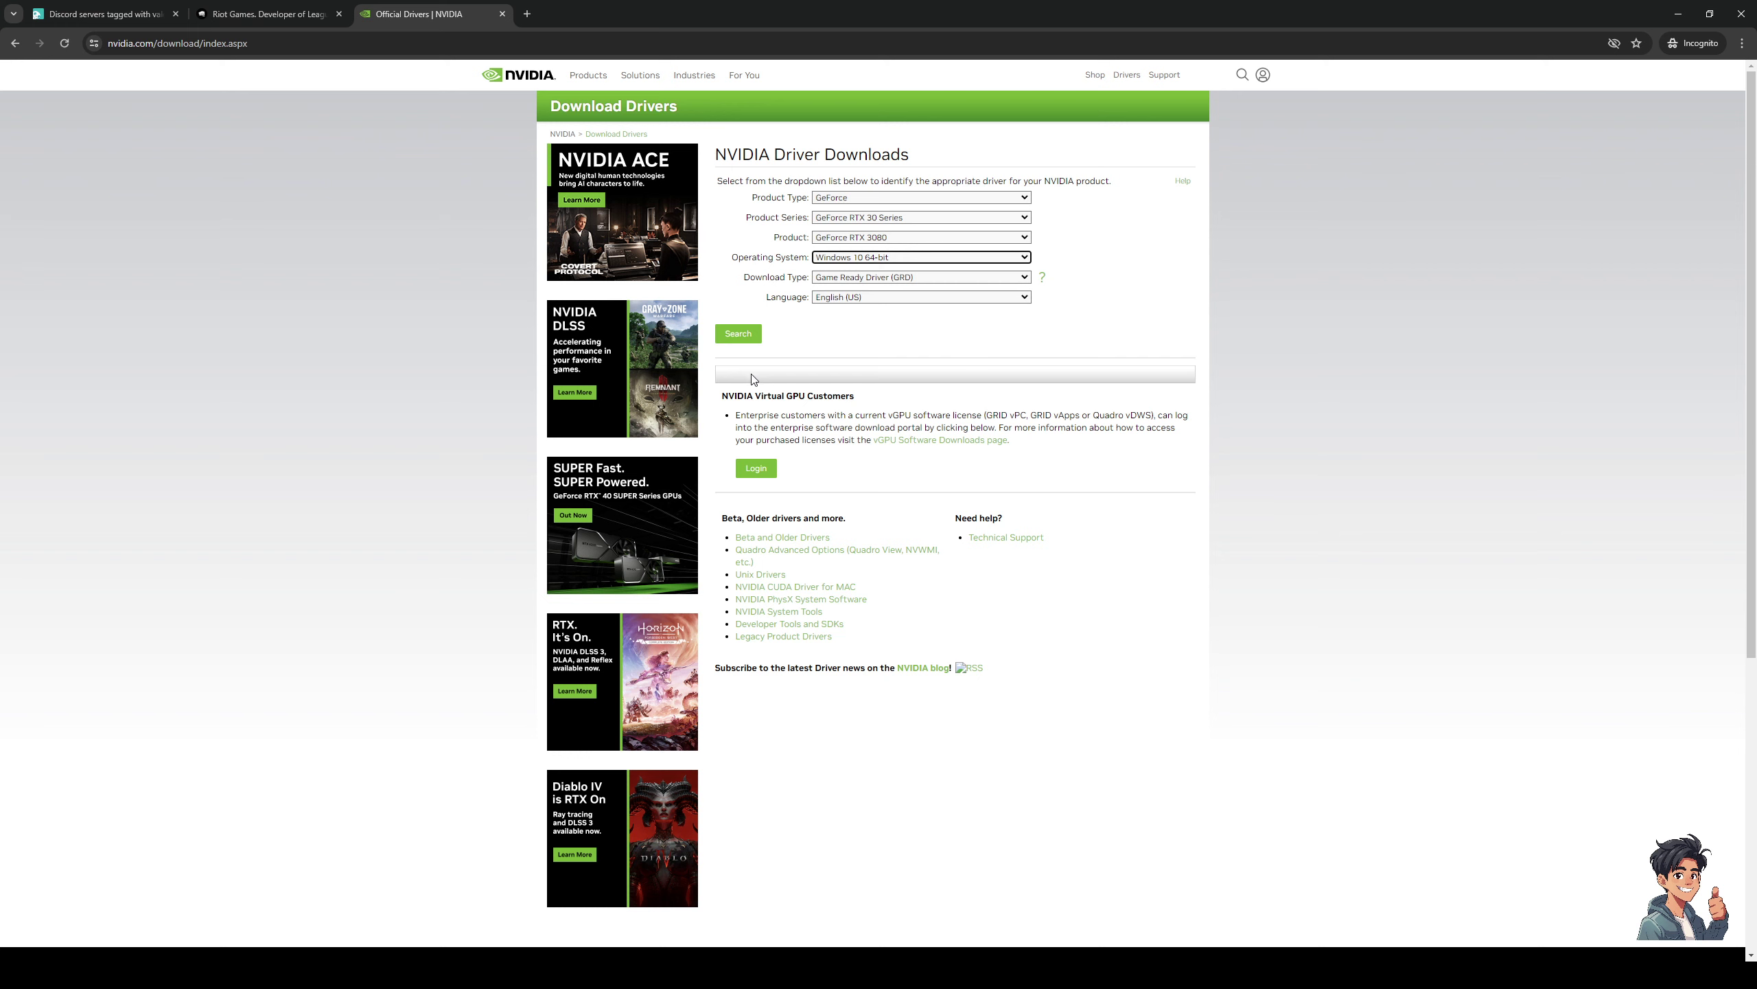